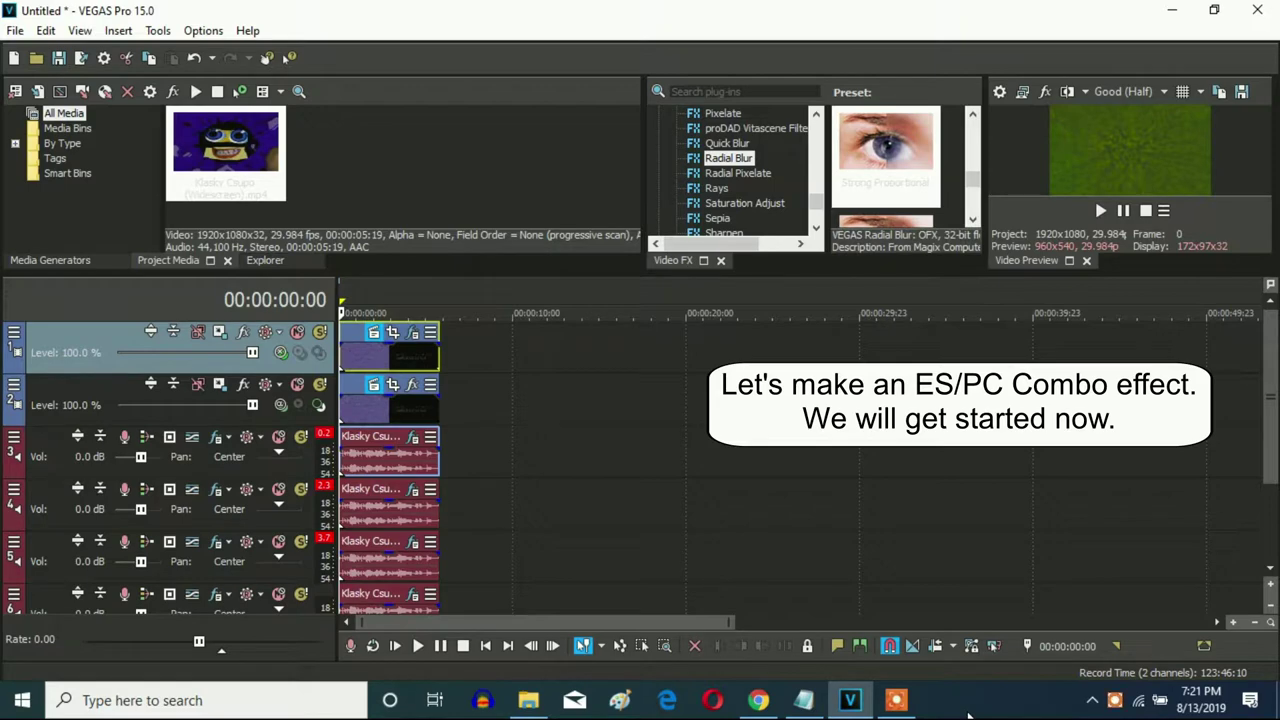
Review the Radial Blur and Invert effect settings on the video event of track 1
{"action": "left_click", "coordinate": [413, 332]}
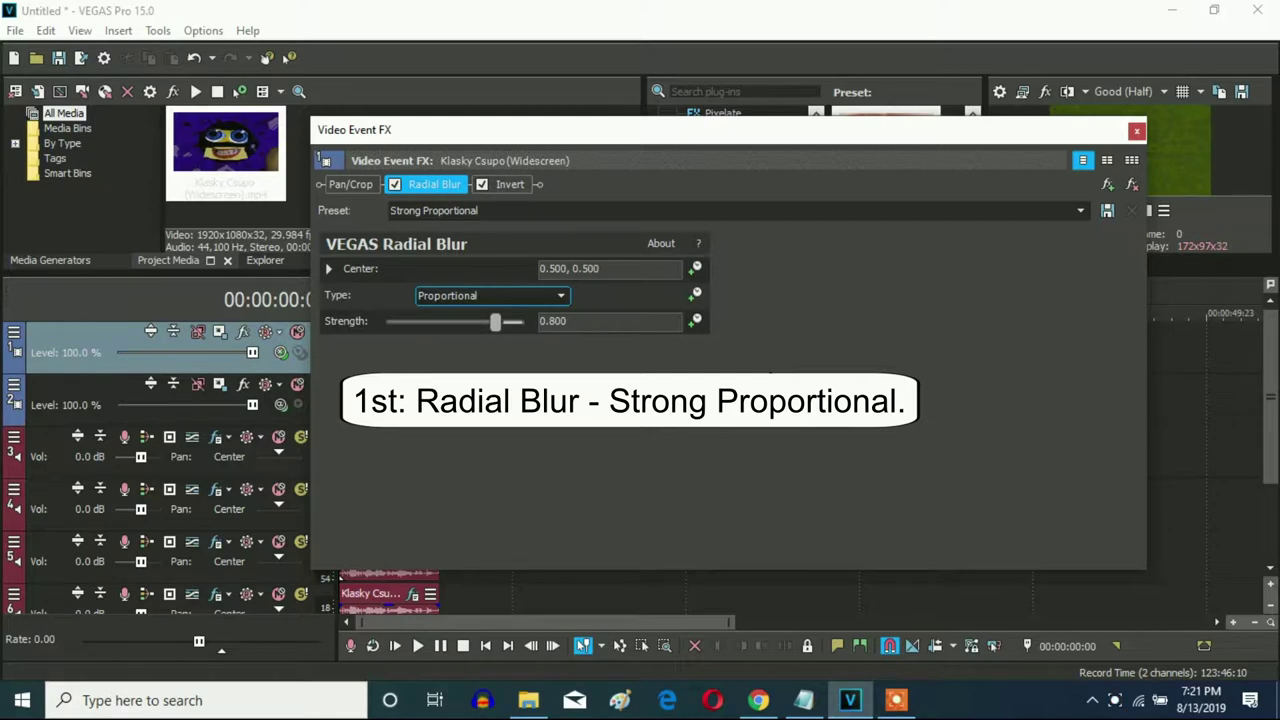
{"action": "left_click", "coordinate": [500, 185]}
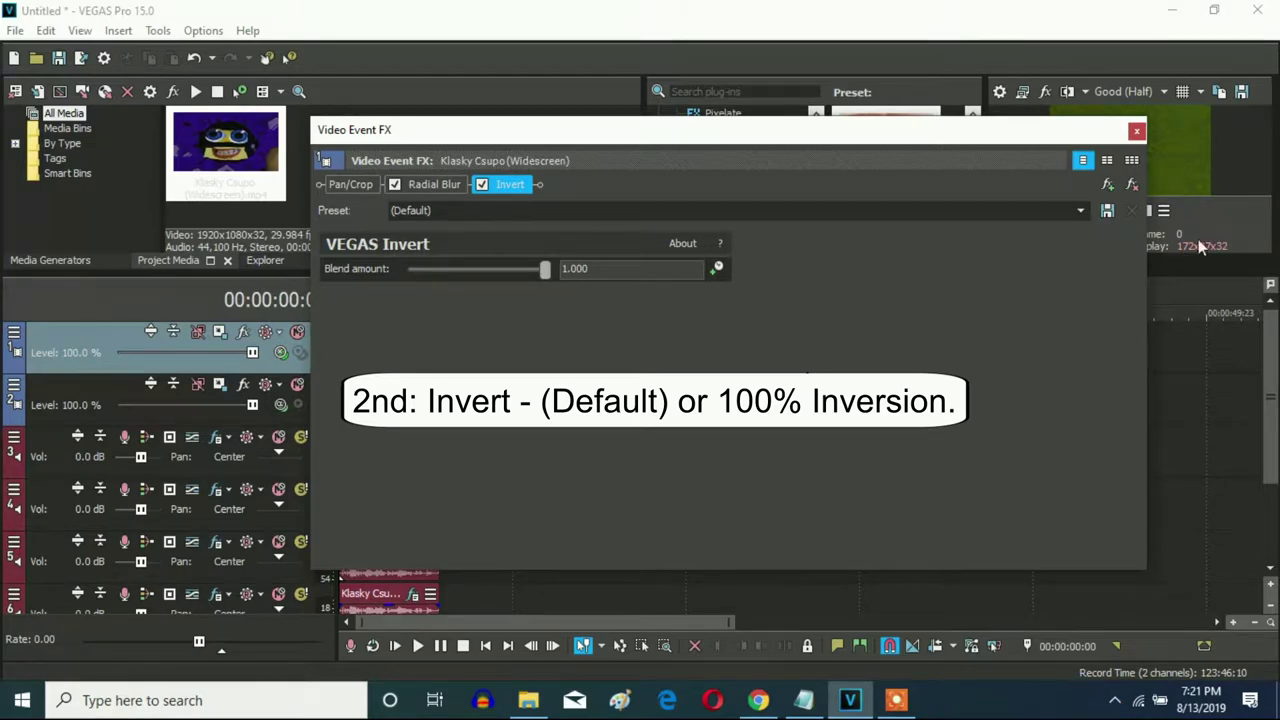
{"action": "left_click", "coordinate": [1136, 130]}
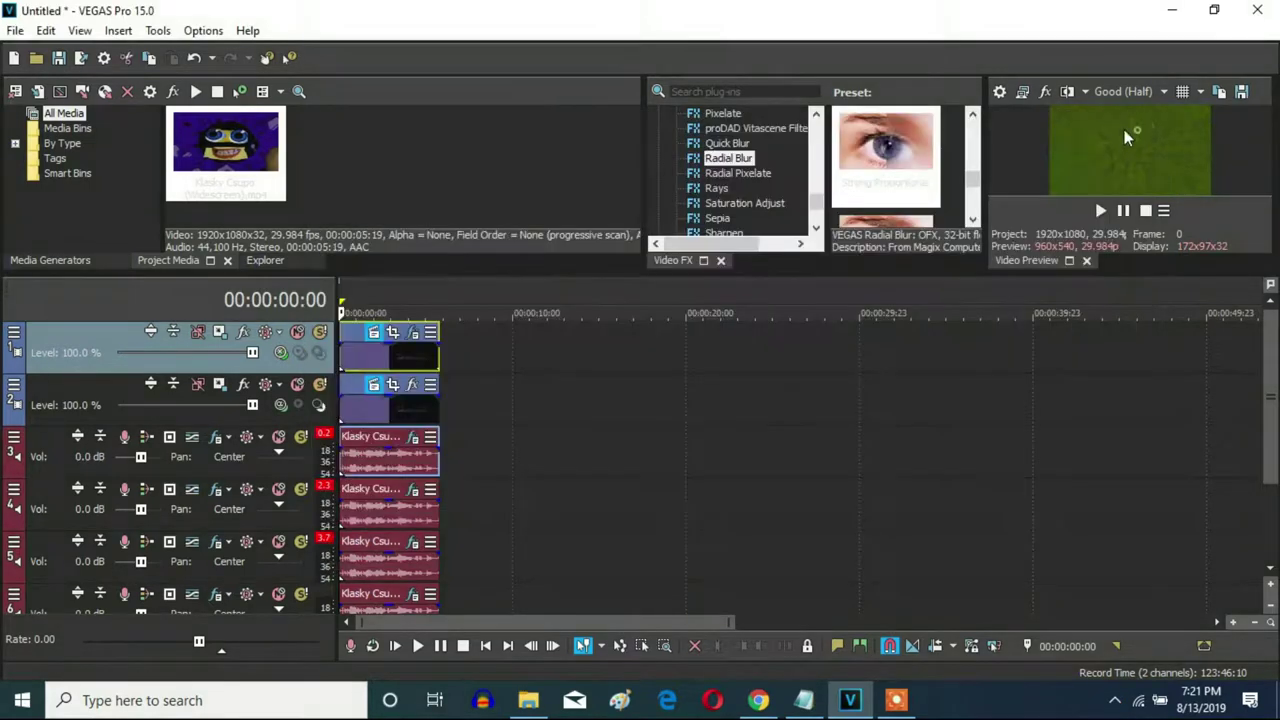
Set the compositing mode of video track 1 to Difference
{"action": "left_click", "coordinate": [279, 354]}
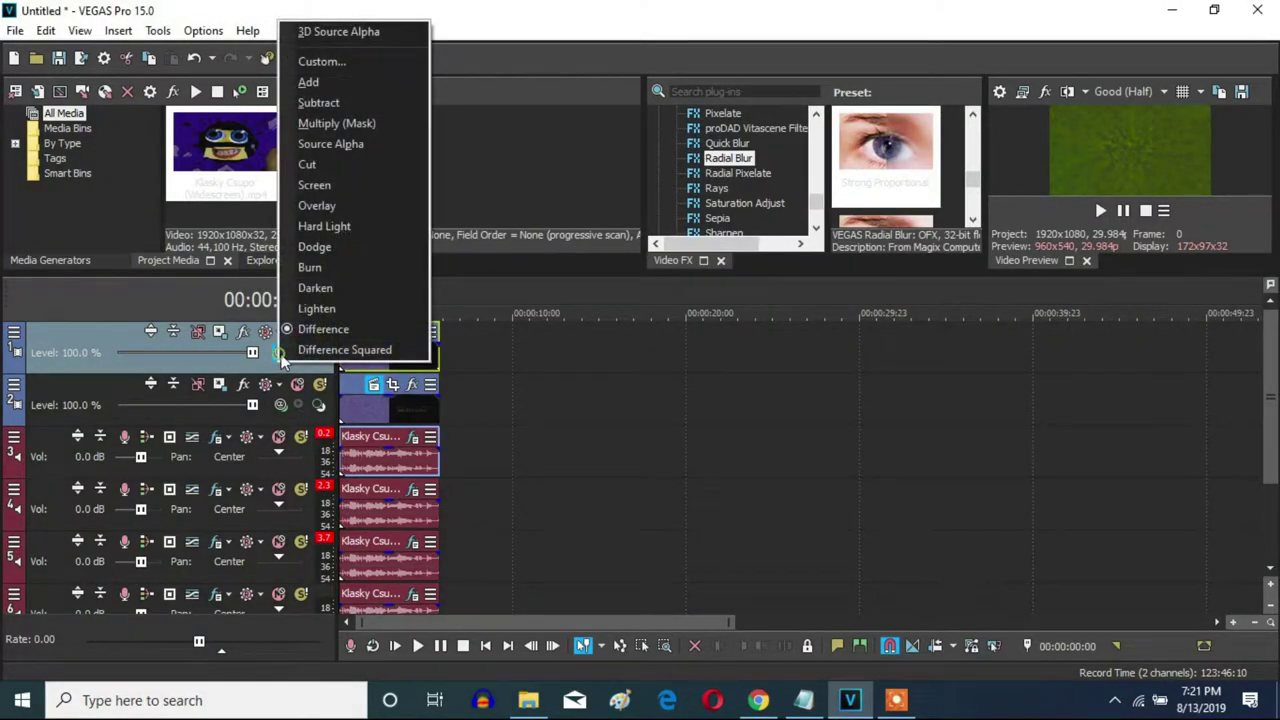
{"action": "left_click", "coordinate": [378, 330]}
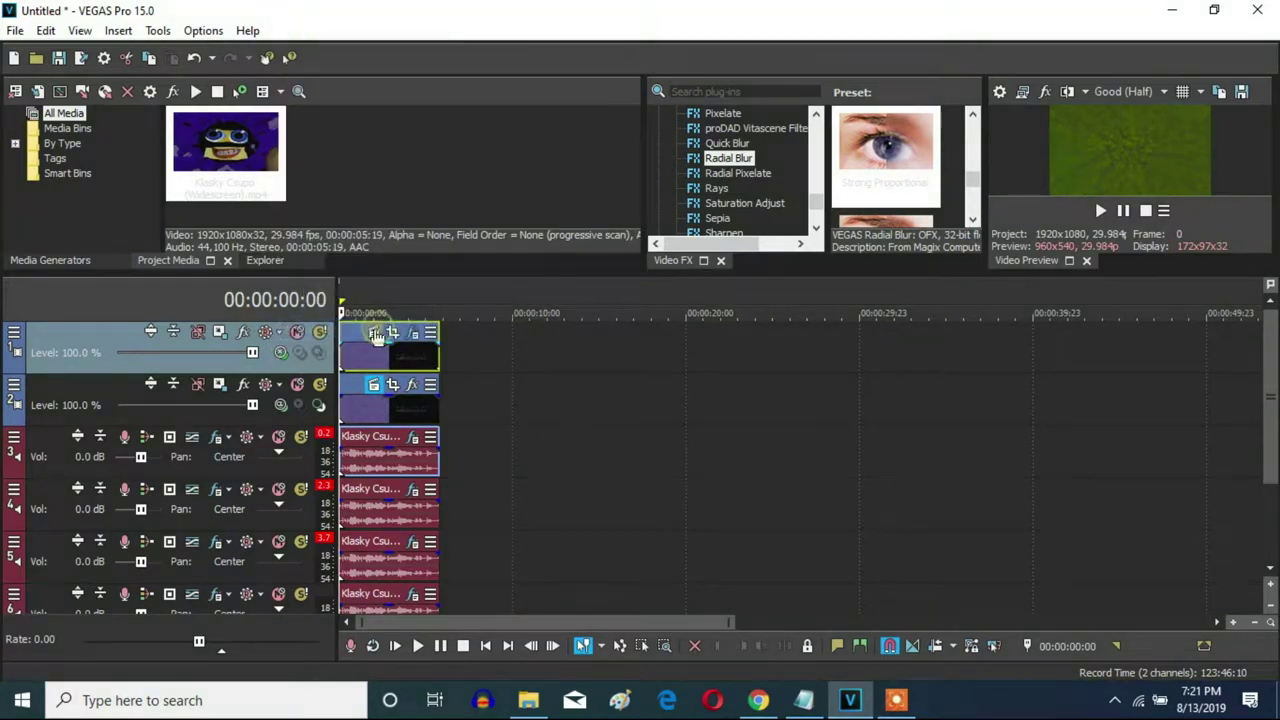
Review the Track EQ band 3 gain and the Pitch Shift settings on the first audio track's event
{"action": "left_click", "coordinate": [412, 437]}
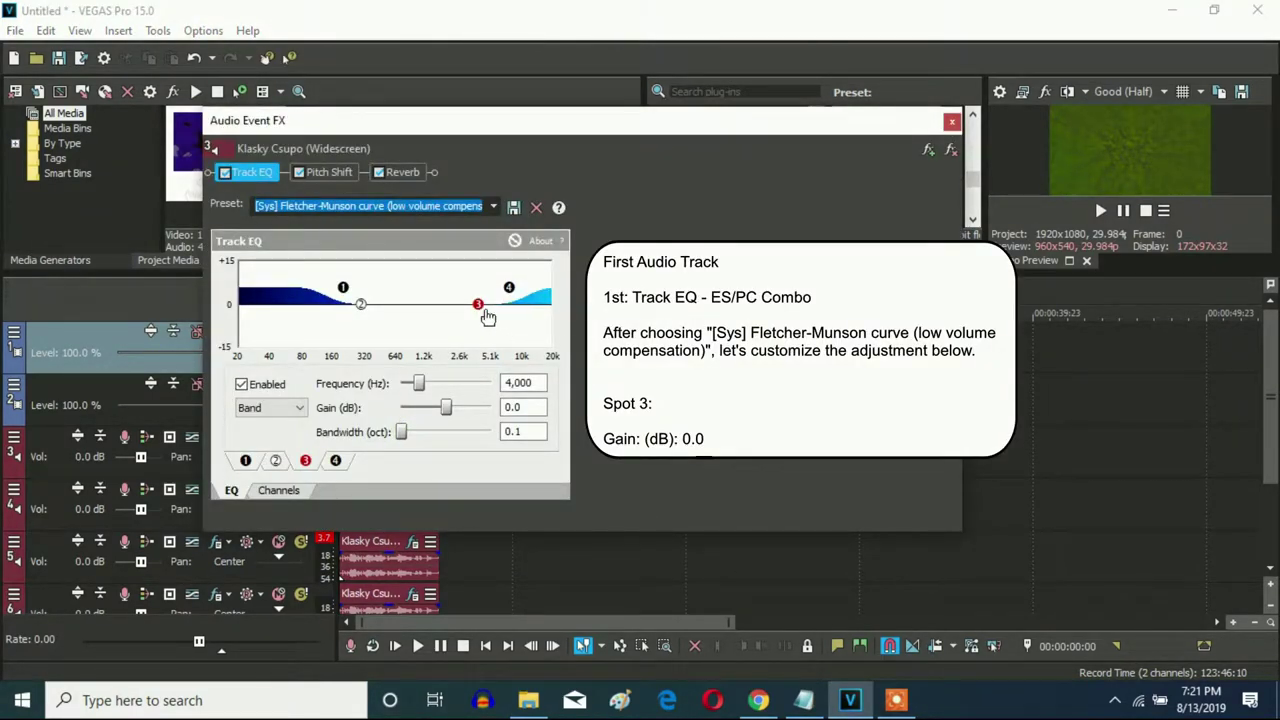
{"action": "left_click", "coordinate": [520, 407]}
{"action": "left_click", "coordinate": [325, 172]}
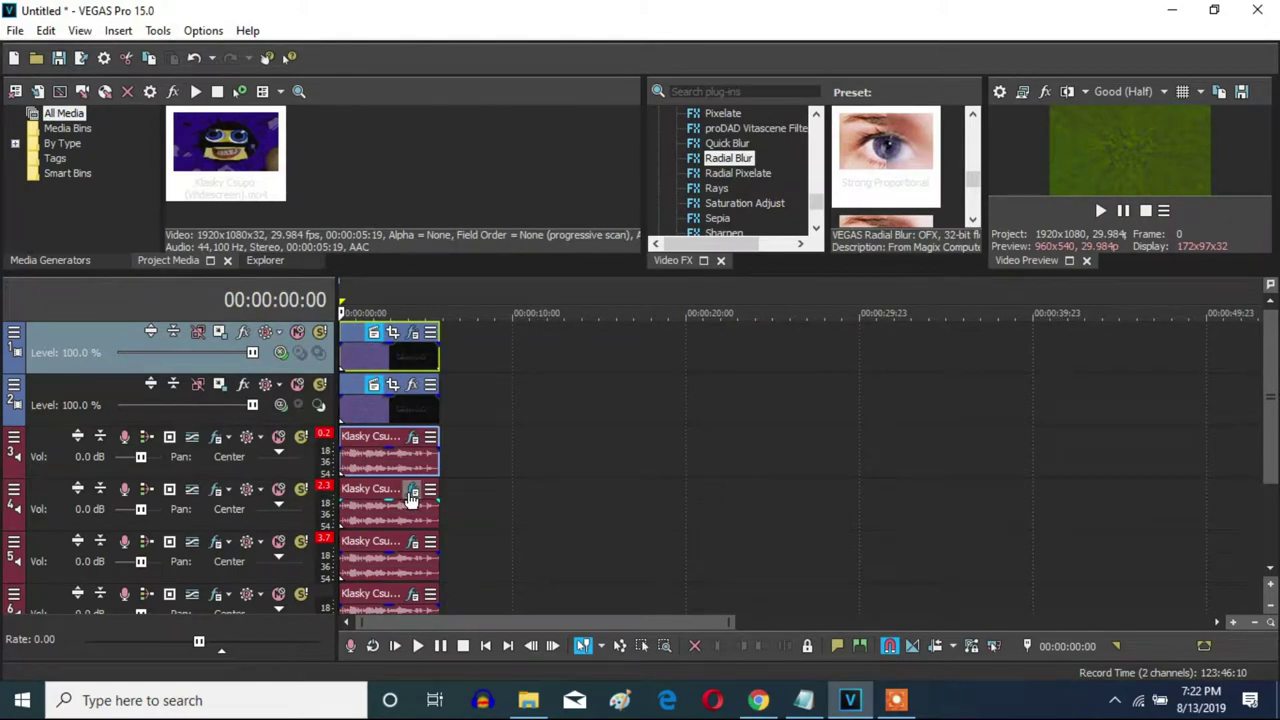
Review the second audio track's event effects in chain order: Track EQ, Pitch Shift, Reverb, Volume and the final Pitch Shift
{"action": "left_click", "coordinate": [412, 492]}
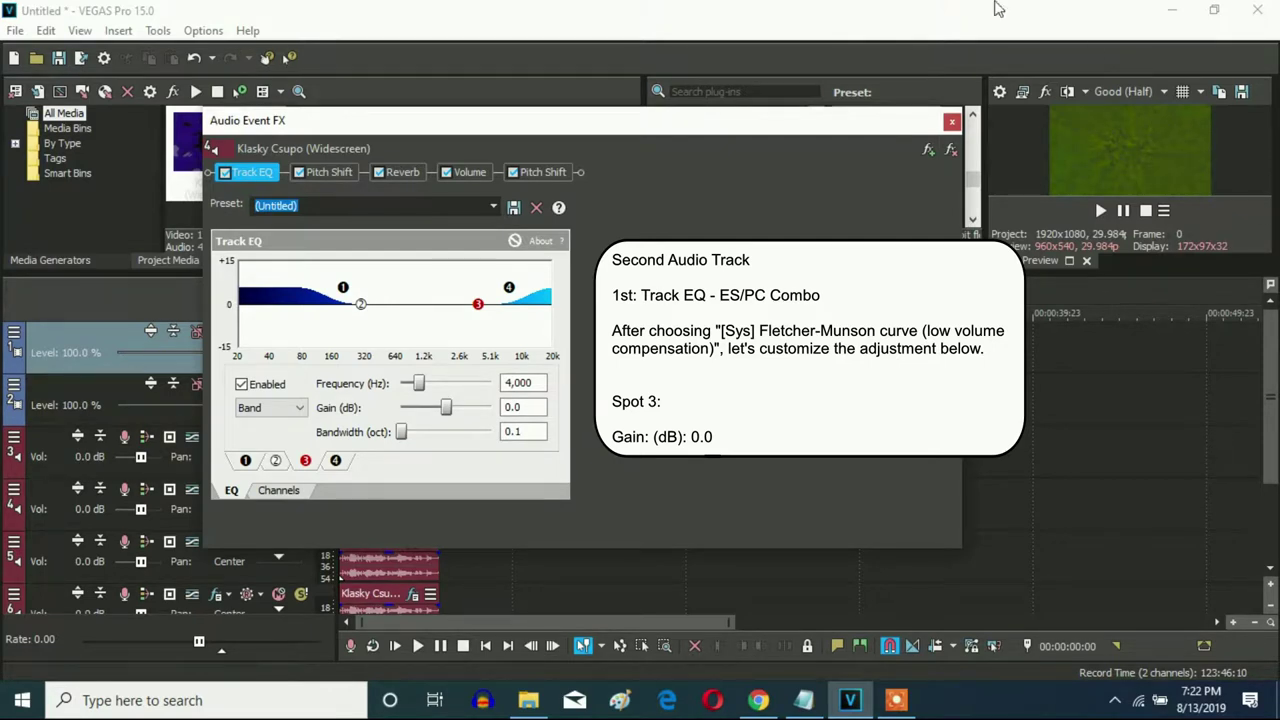
{"action": "left_click", "coordinate": [326, 172]}
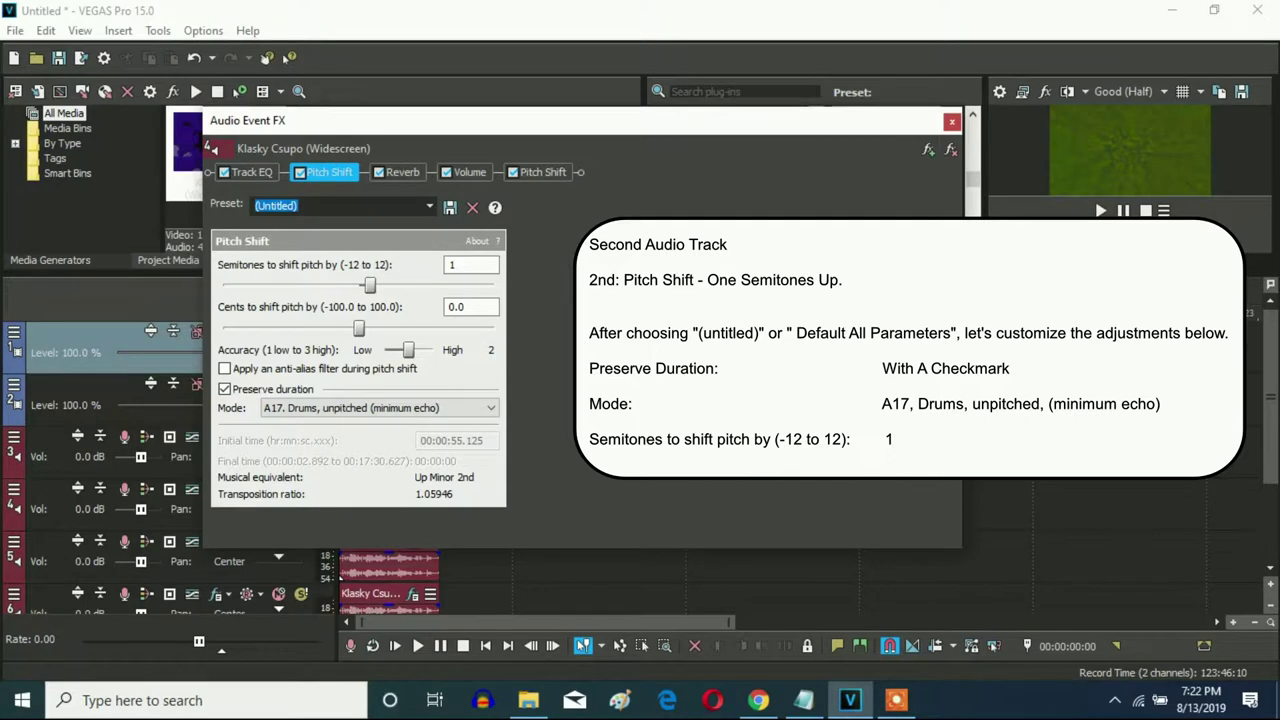
{"action": "left_click", "coordinate": [405, 172]}
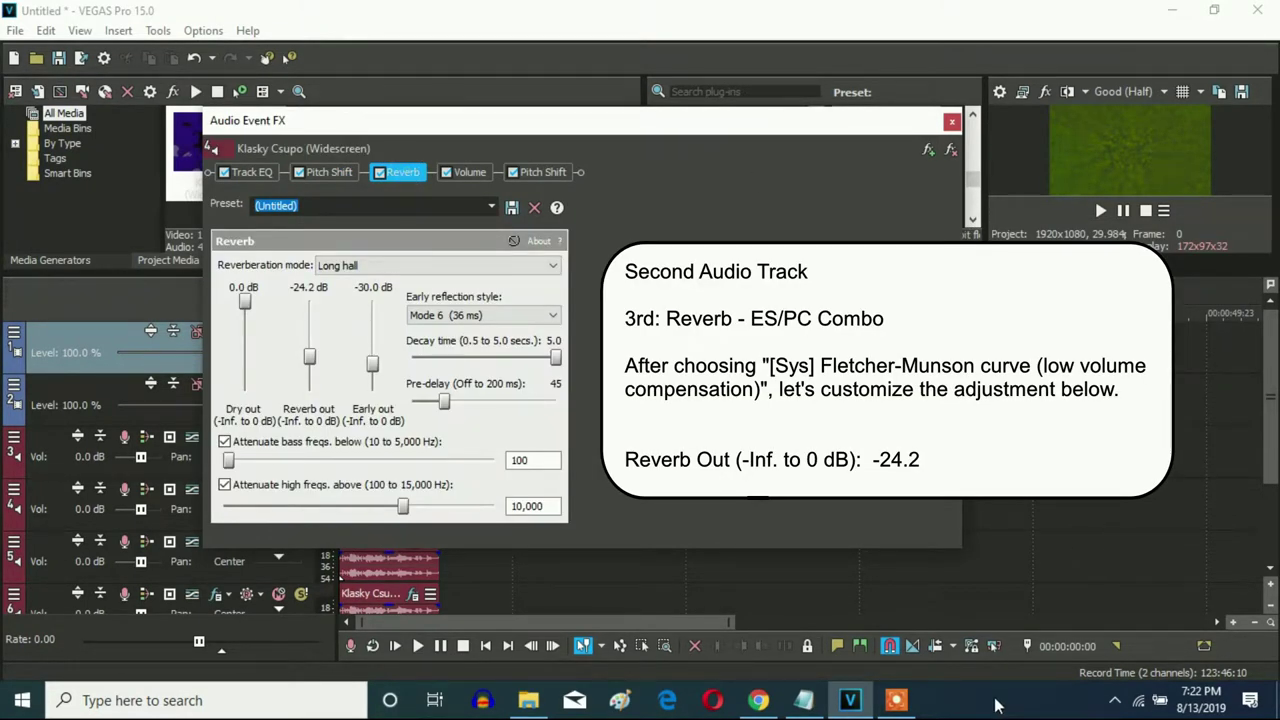
{"action": "left_click", "coordinate": [469, 172]}
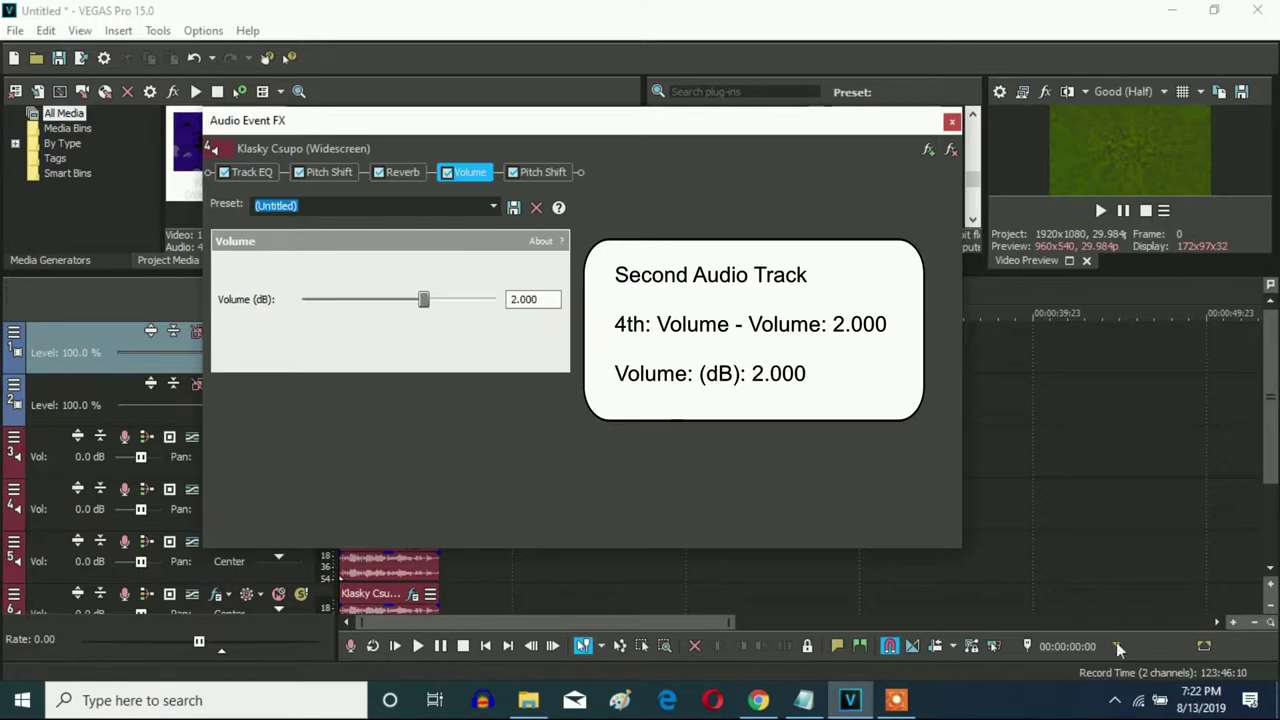
{"action": "left_click", "coordinate": [541, 172]}
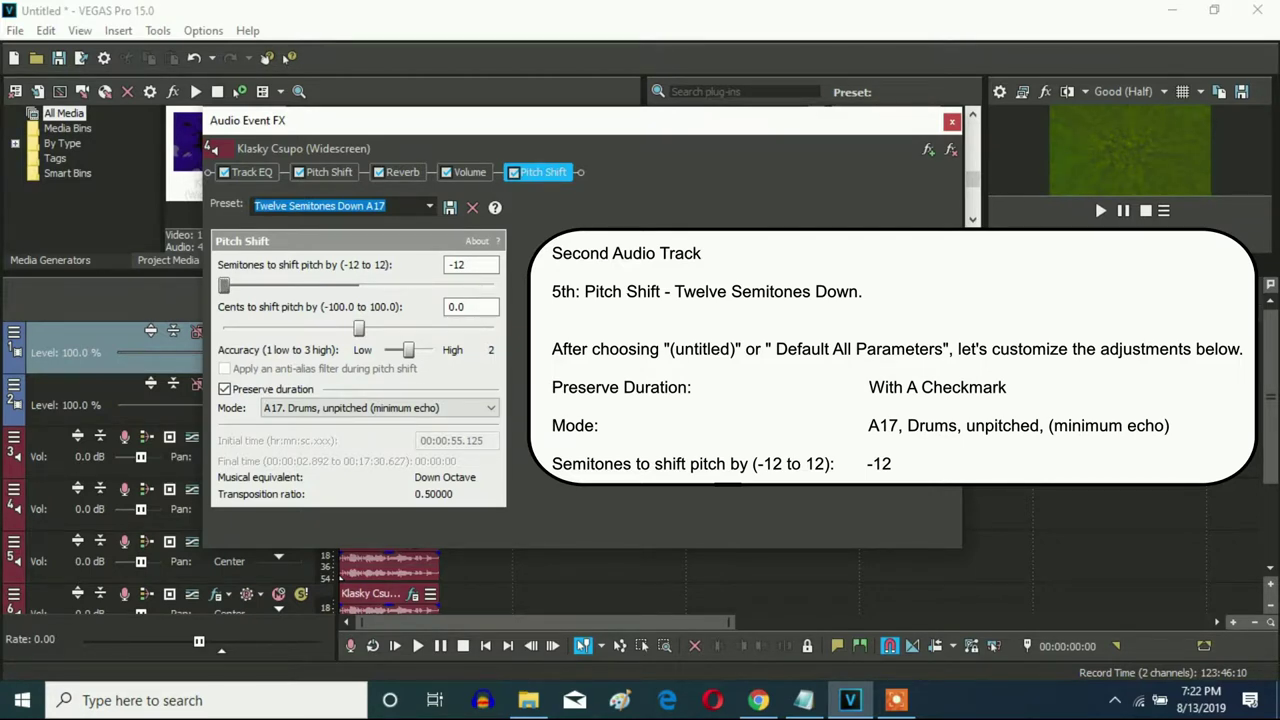
{"action": "left_click", "coordinate": [951, 121]}
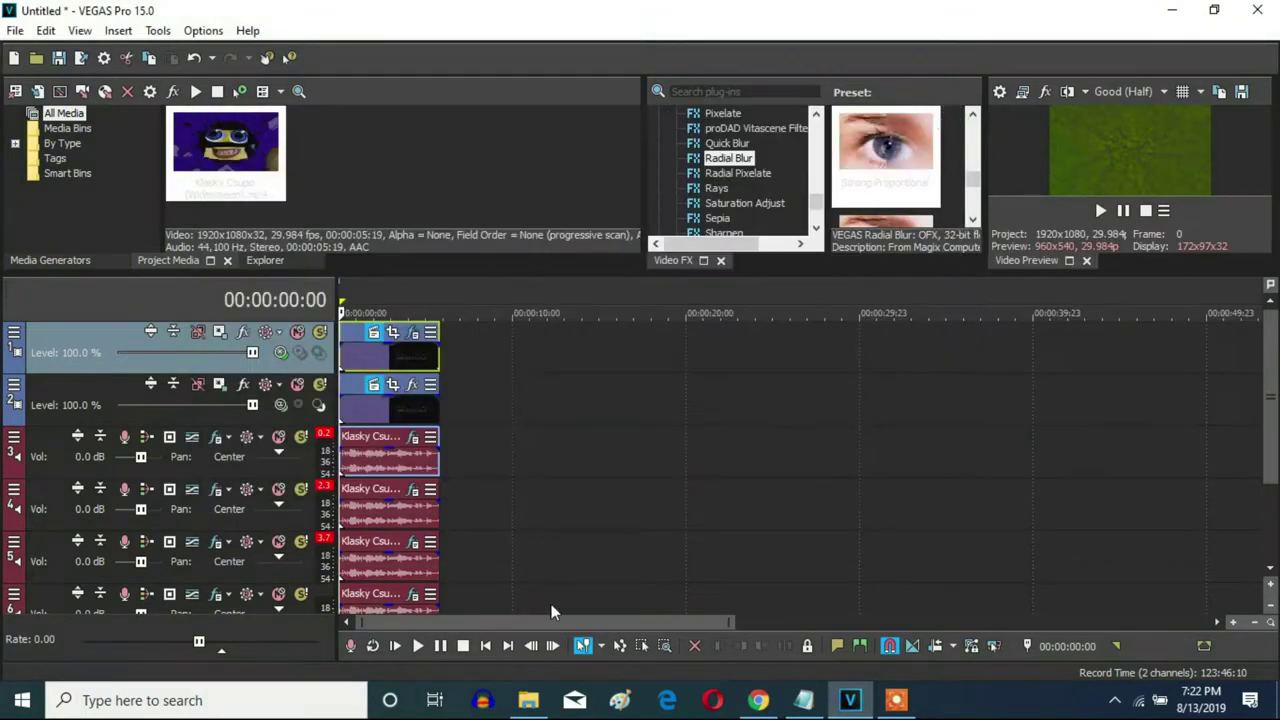
Review the third audio track's event effects in chain order, from Track EQ, Pitch Shift, Reverb and Volume to the last two Pitch Shifts
{"action": "left_click", "coordinate": [411, 545]}
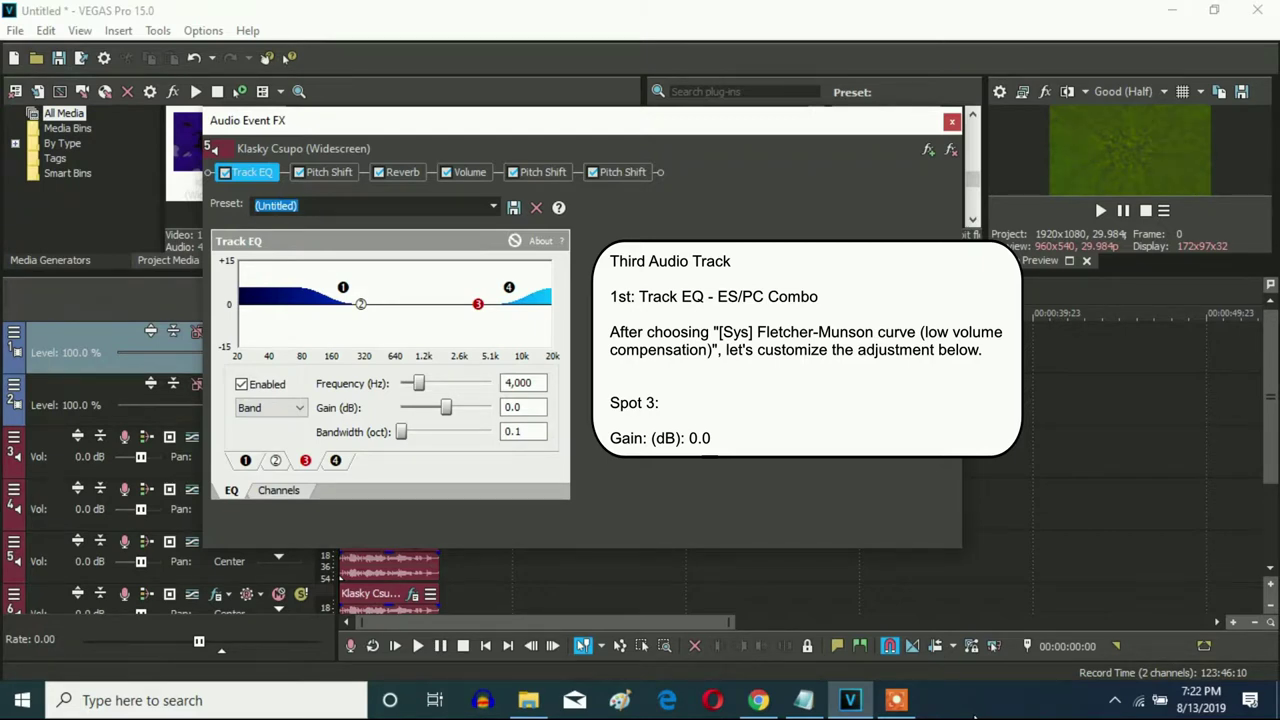
{"action": "left_click", "coordinate": [337, 168]}
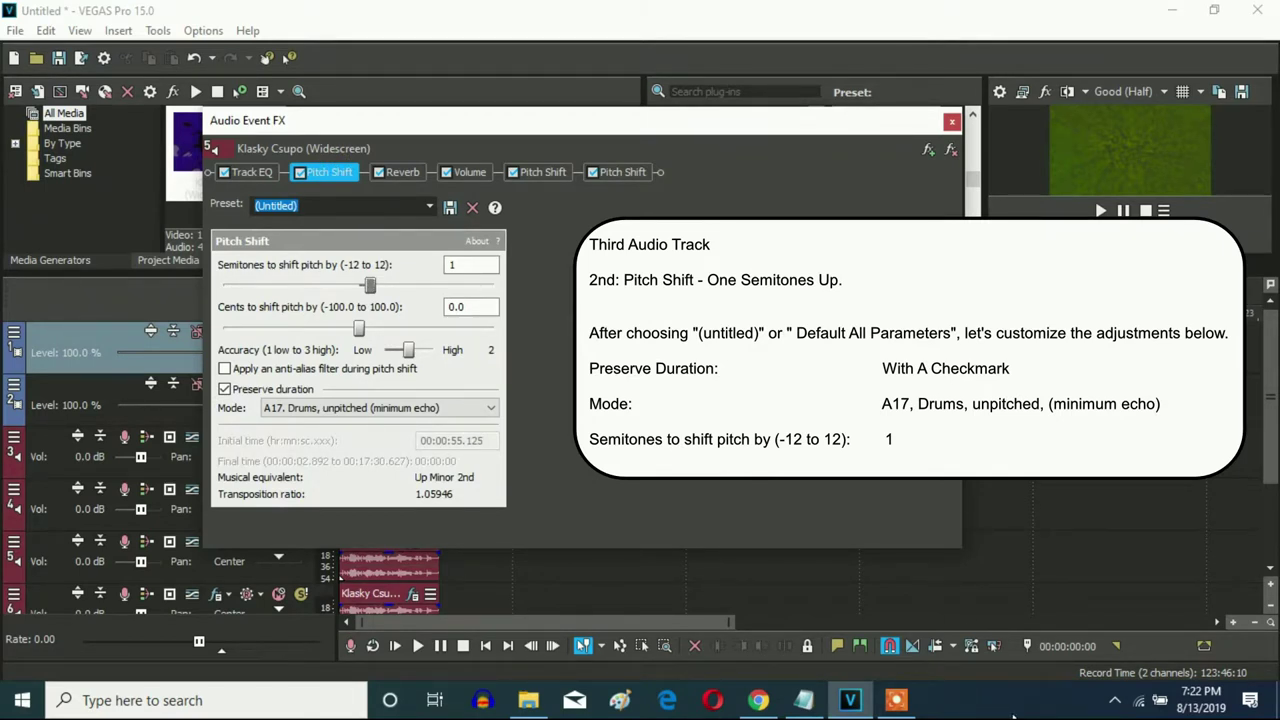
{"action": "left_click", "coordinate": [402, 172]}
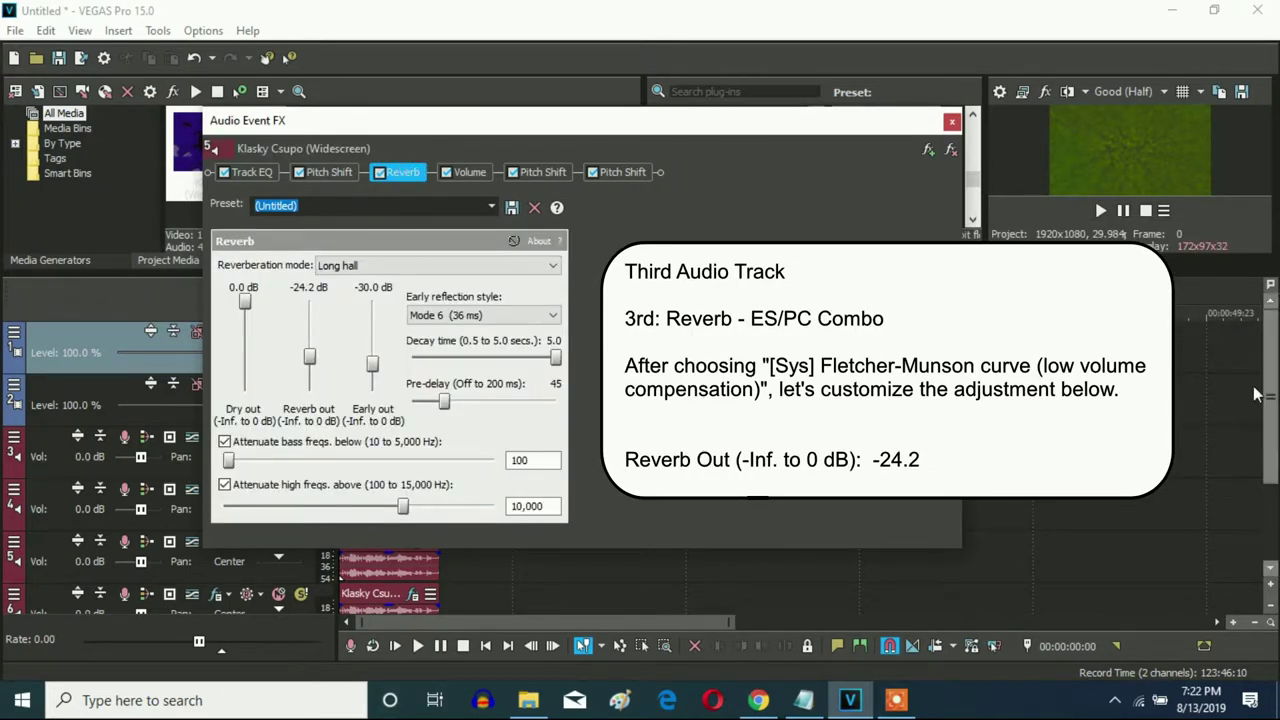
{"action": "left_click", "coordinate": [470, 172]}
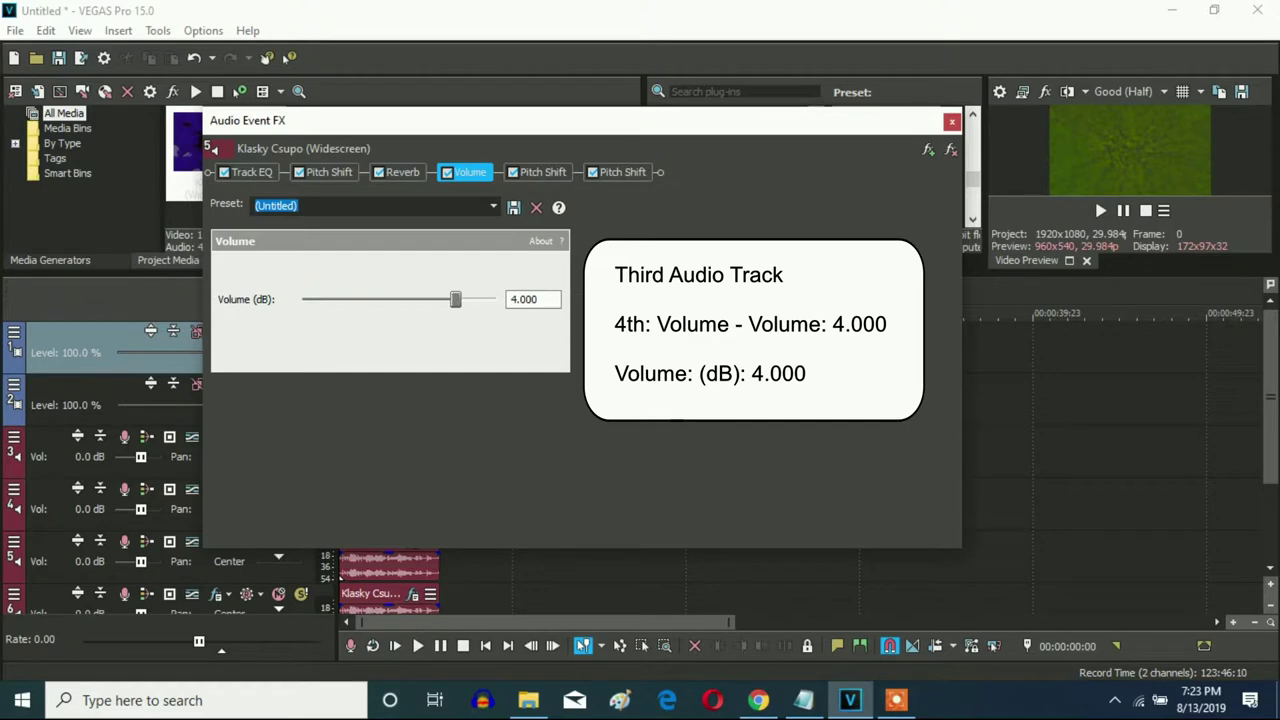
{"action": "left_click", "coordinate": [550, 172]}
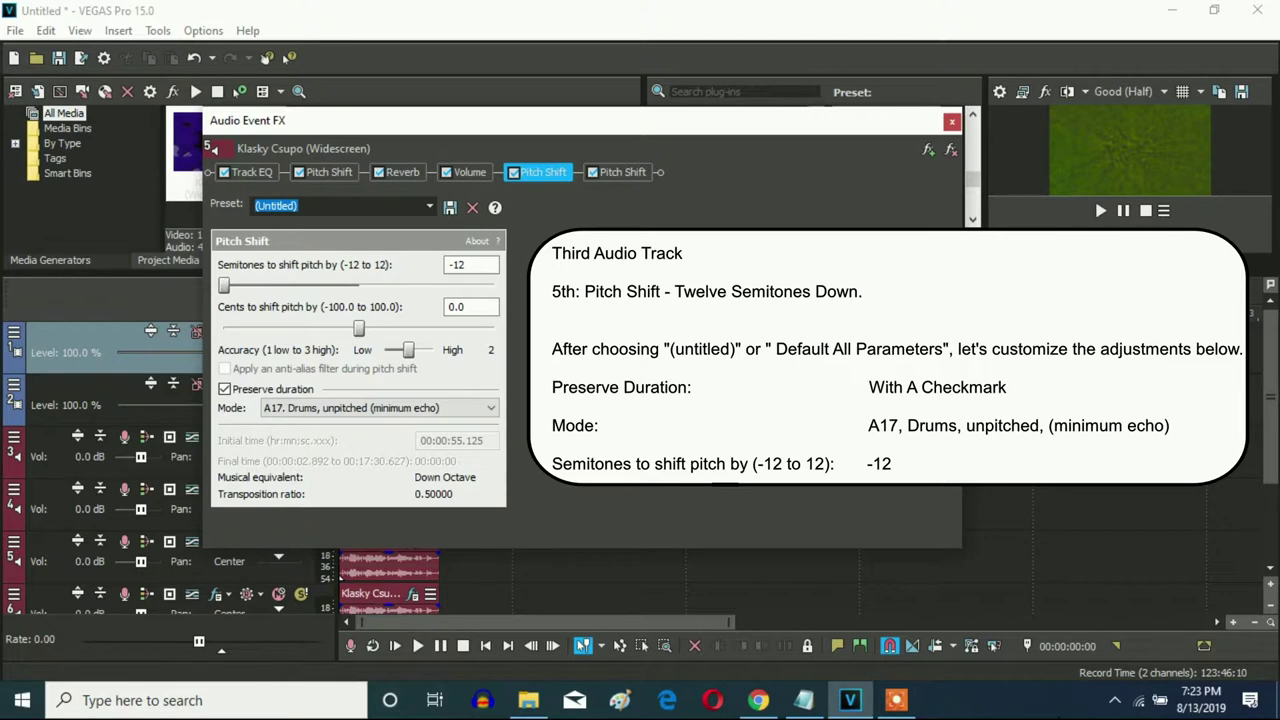
{"action": "left_click", "coordinate": [625, 172]}
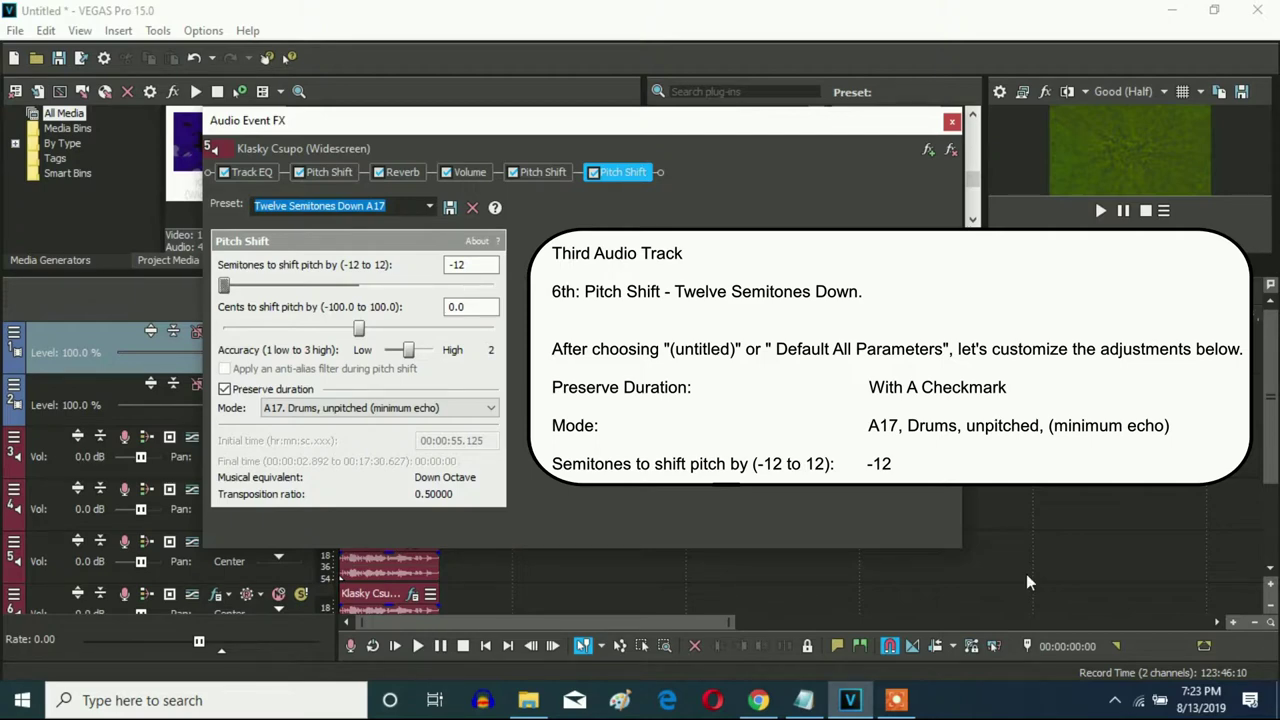
{"action": "left_click", "coordinate": [952, 121]}
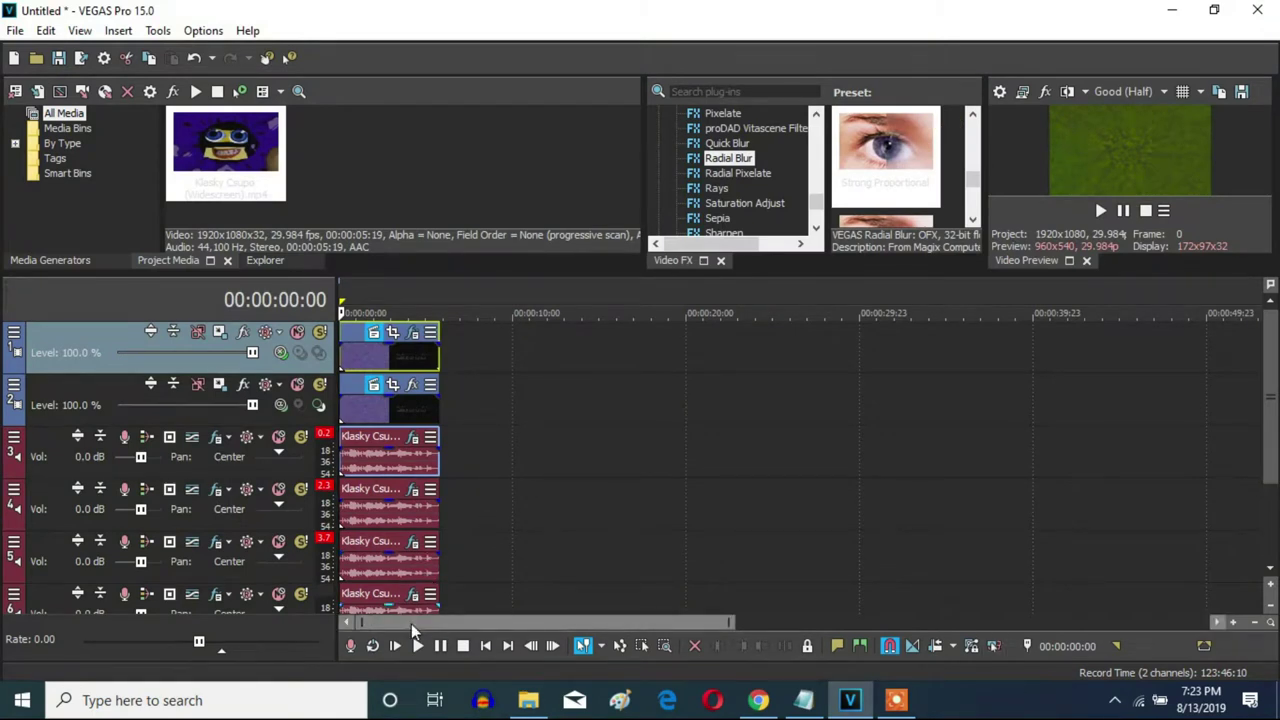
Review the fourth audio track's event effects in chain order, from Track EQ, Pitch Shift, Reverb and Volume to the last three Pitch Shifts
{"action": "left_click", "coordinate": [413, 594]}
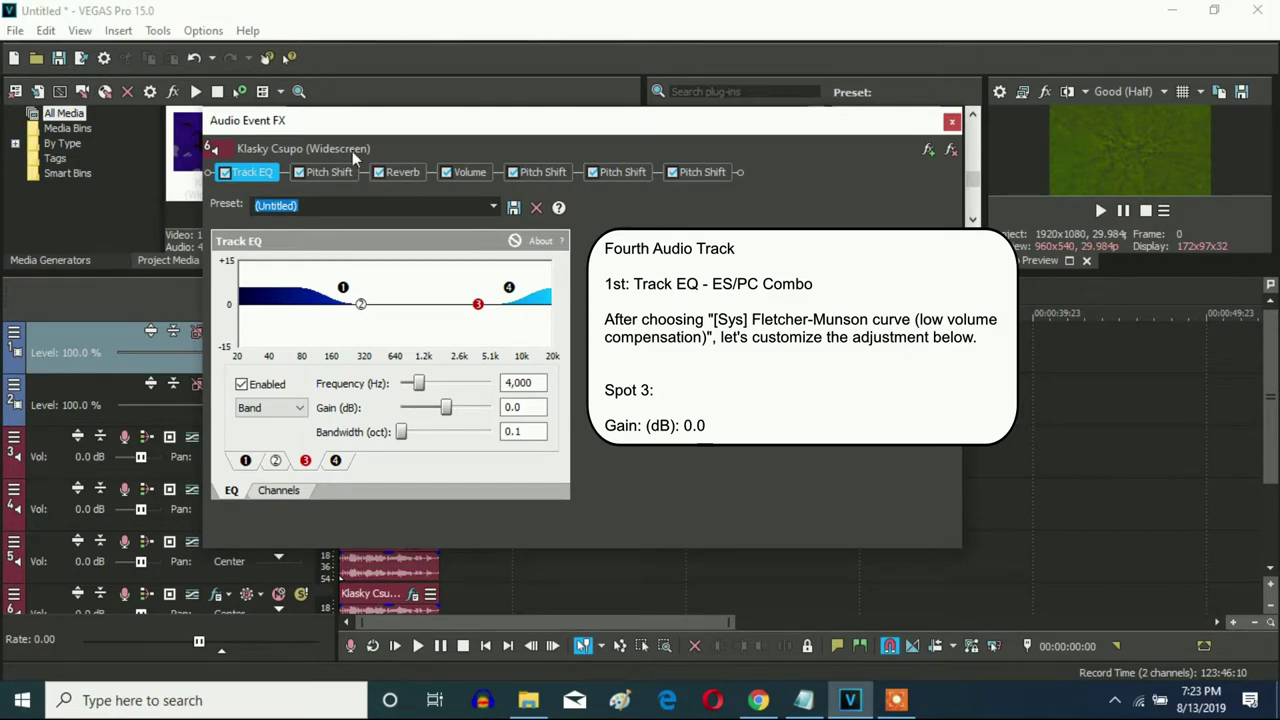
{"action": "left_click", "coordinate": [330, 172]}
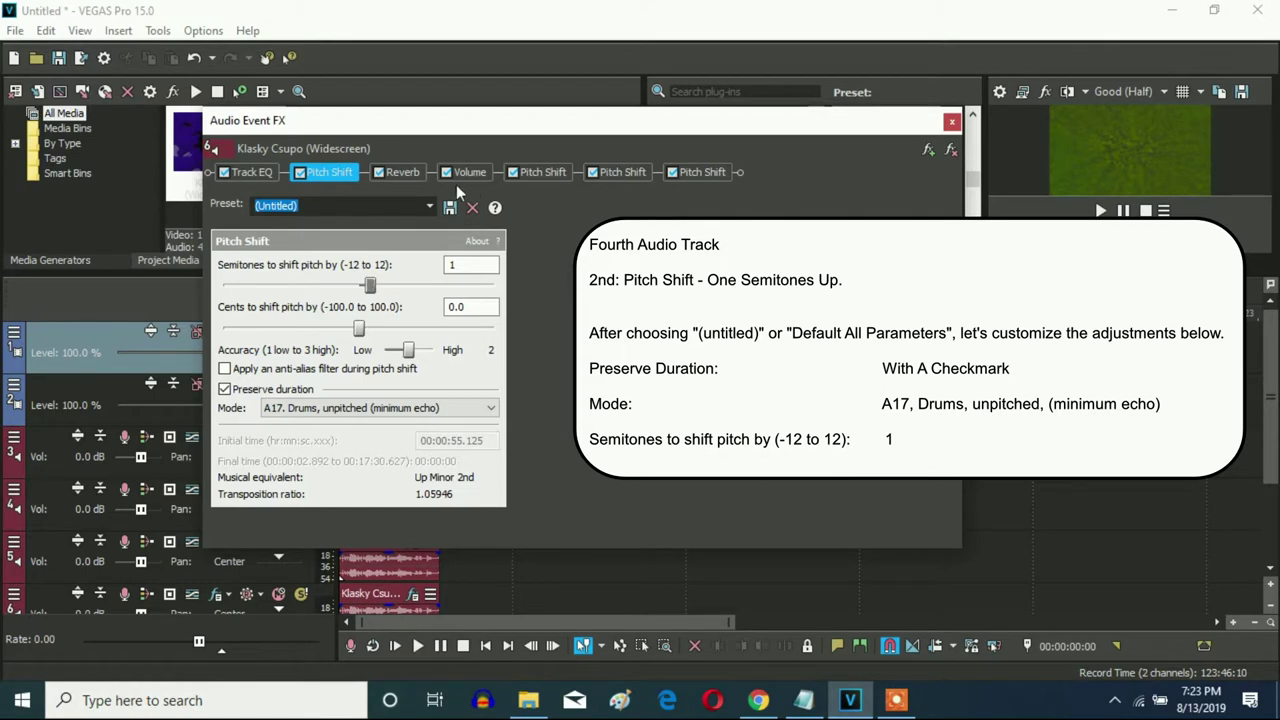
{"action": "left_click", "coordinate": [403, 172]}
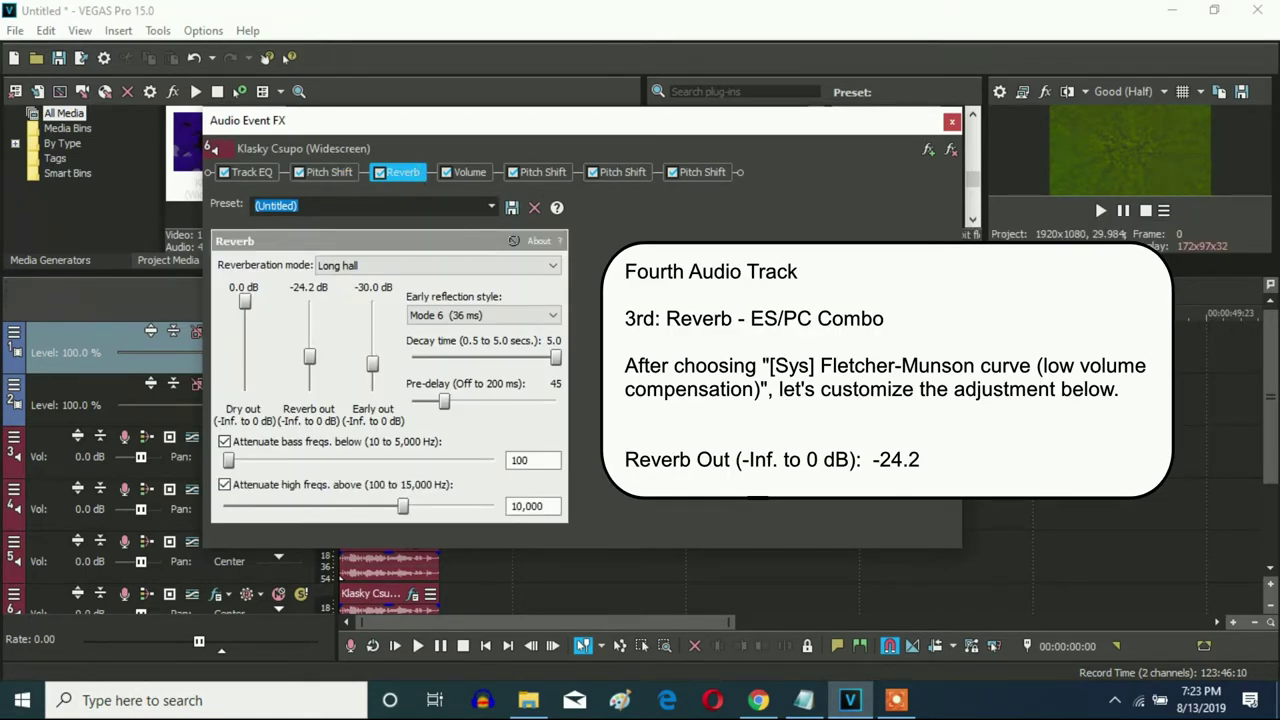
{"action": "left_click", "coordinate": [474, 173]}
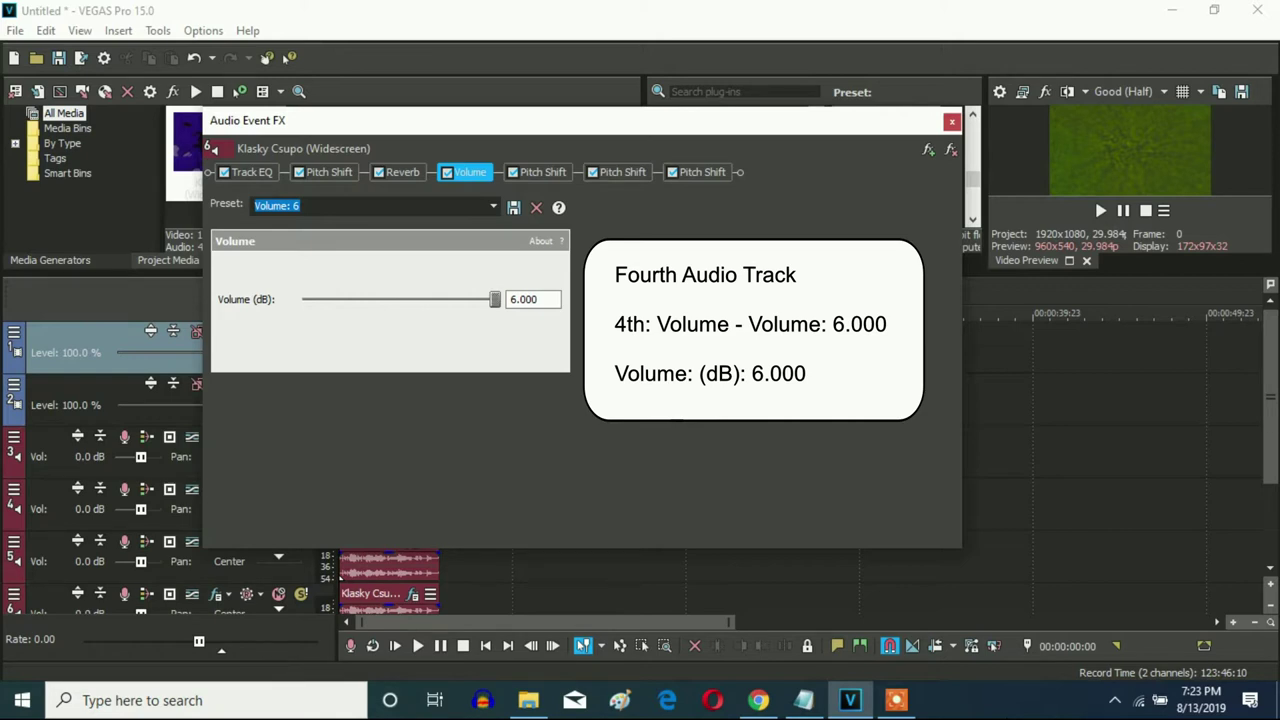
{"action": "left_click", "coordinate": [555, 177]}
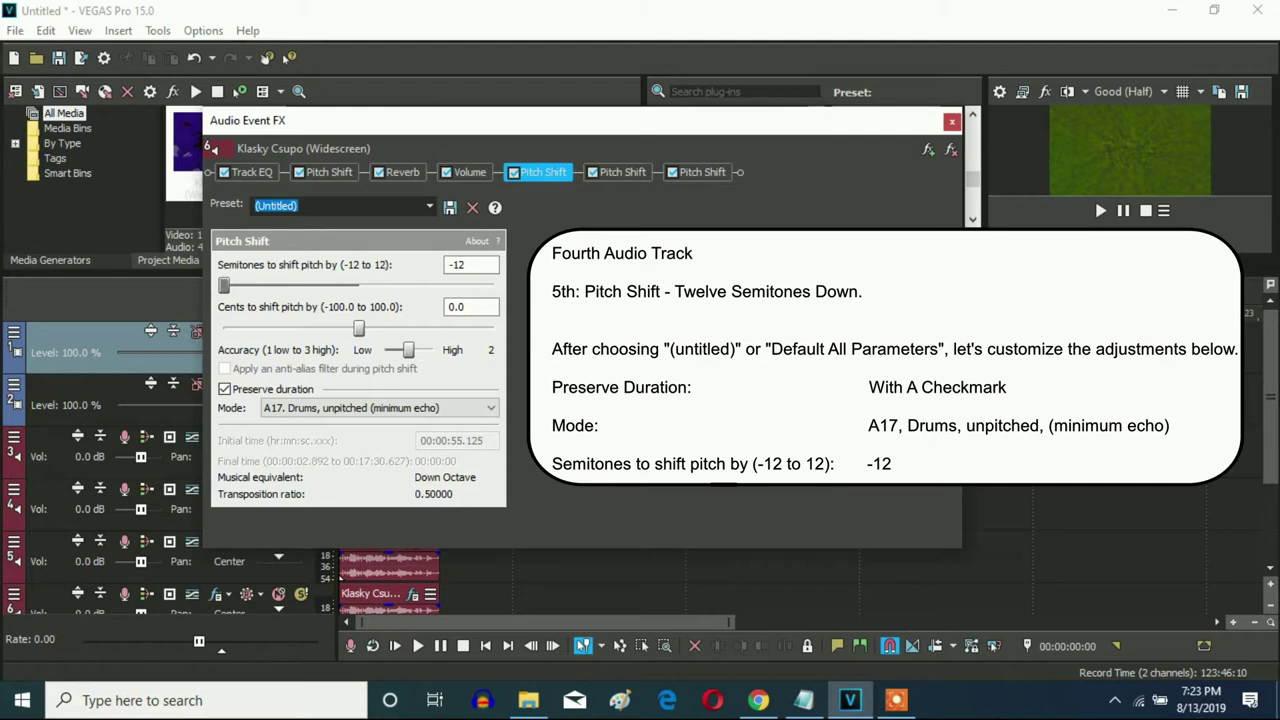
{"action": "left_click", "coordinate": [625, 176]}
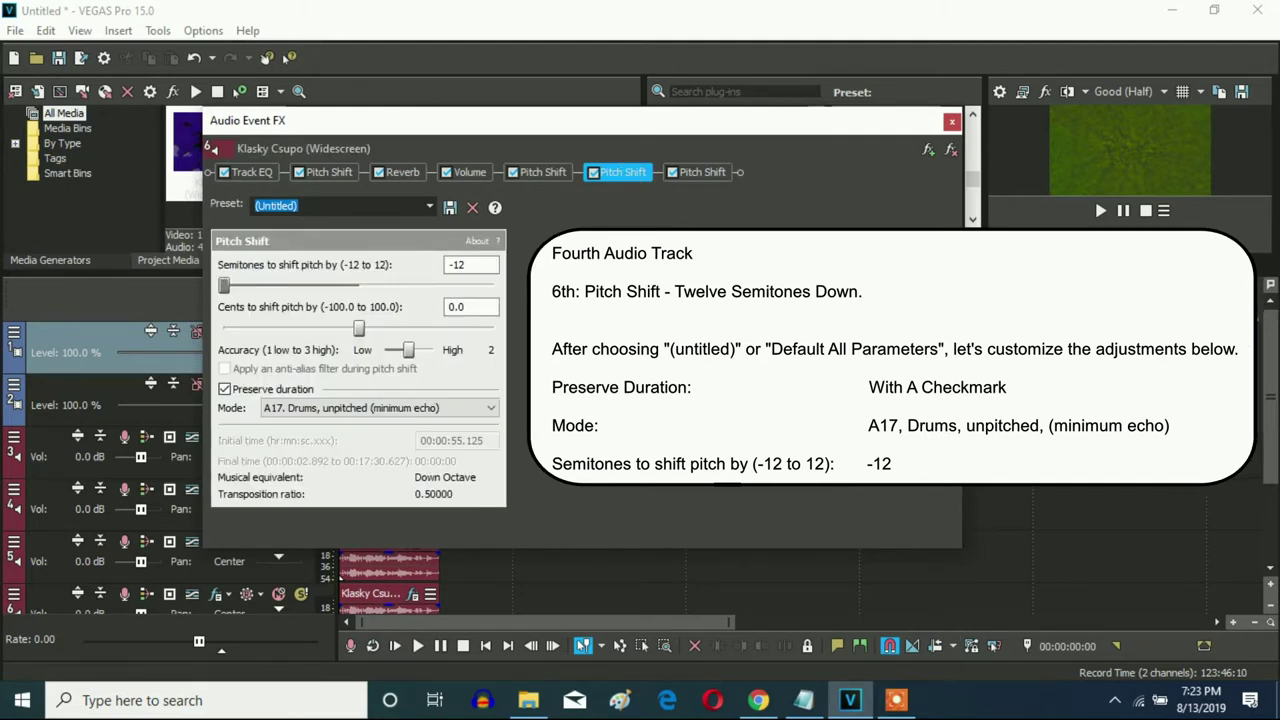
{"action": "left_click", "coordinate": [697, 176]}
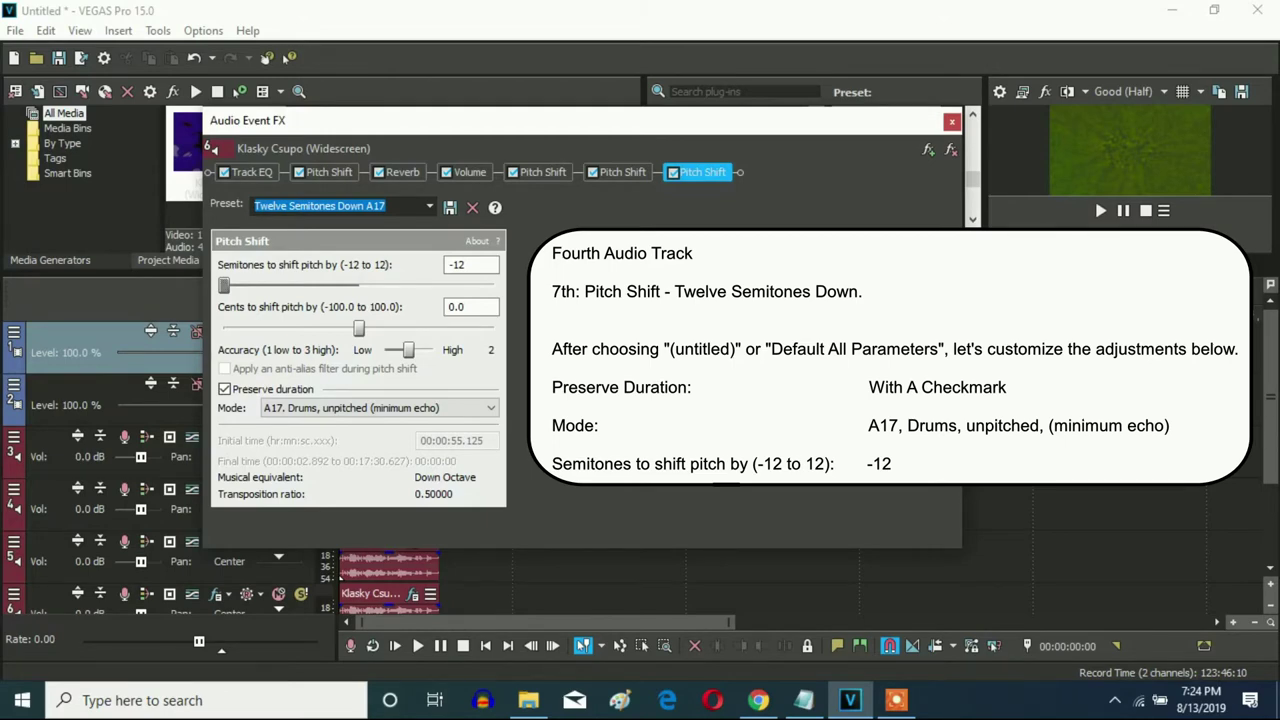
{"action": "left_click", "coordinate": [951, 121]}
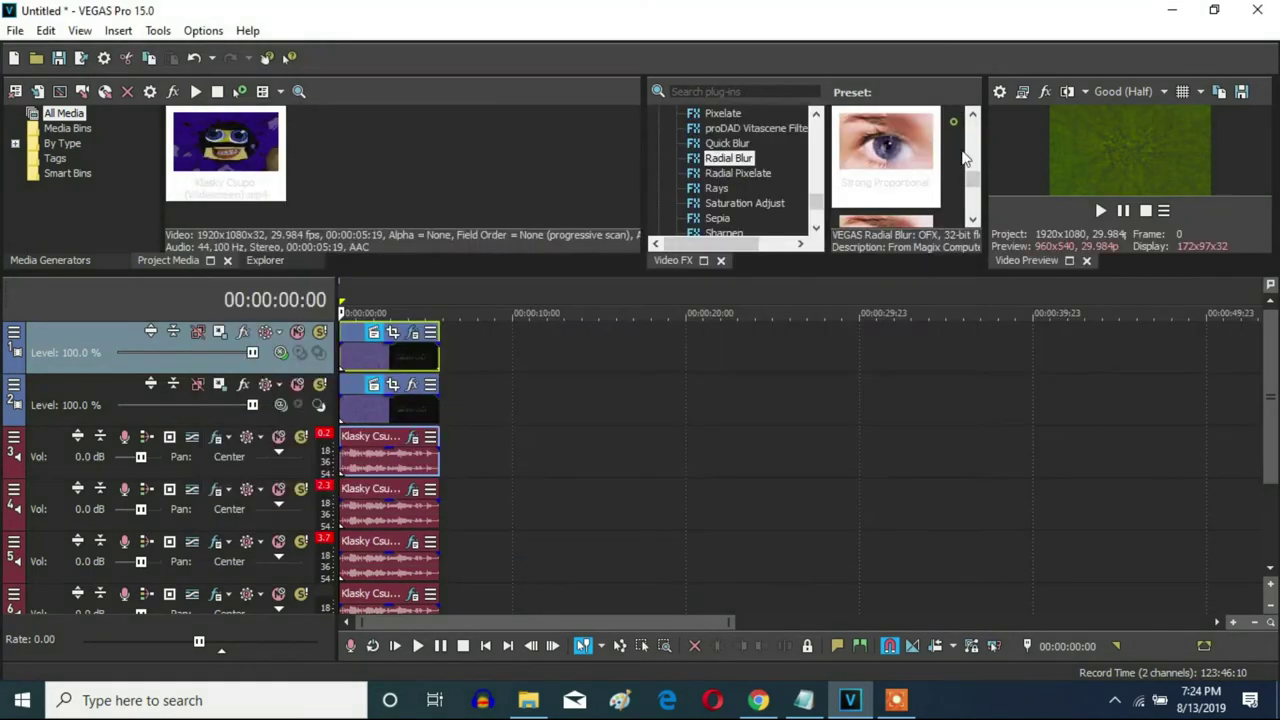
Enlarge the video preview area and play the project from the start to check the combined effect
{"action": "left_click", "coordinate": [1270, 592]}
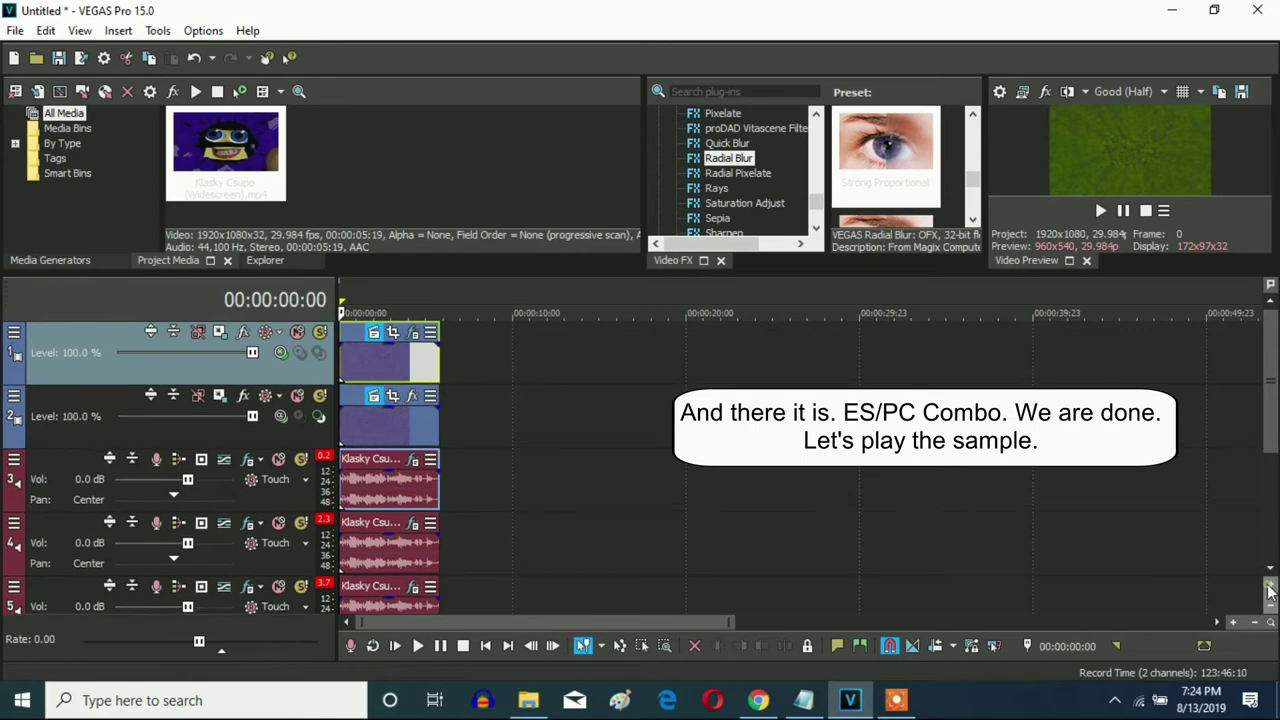
{"action": "left_click", "coordinate": [1270, 606]}
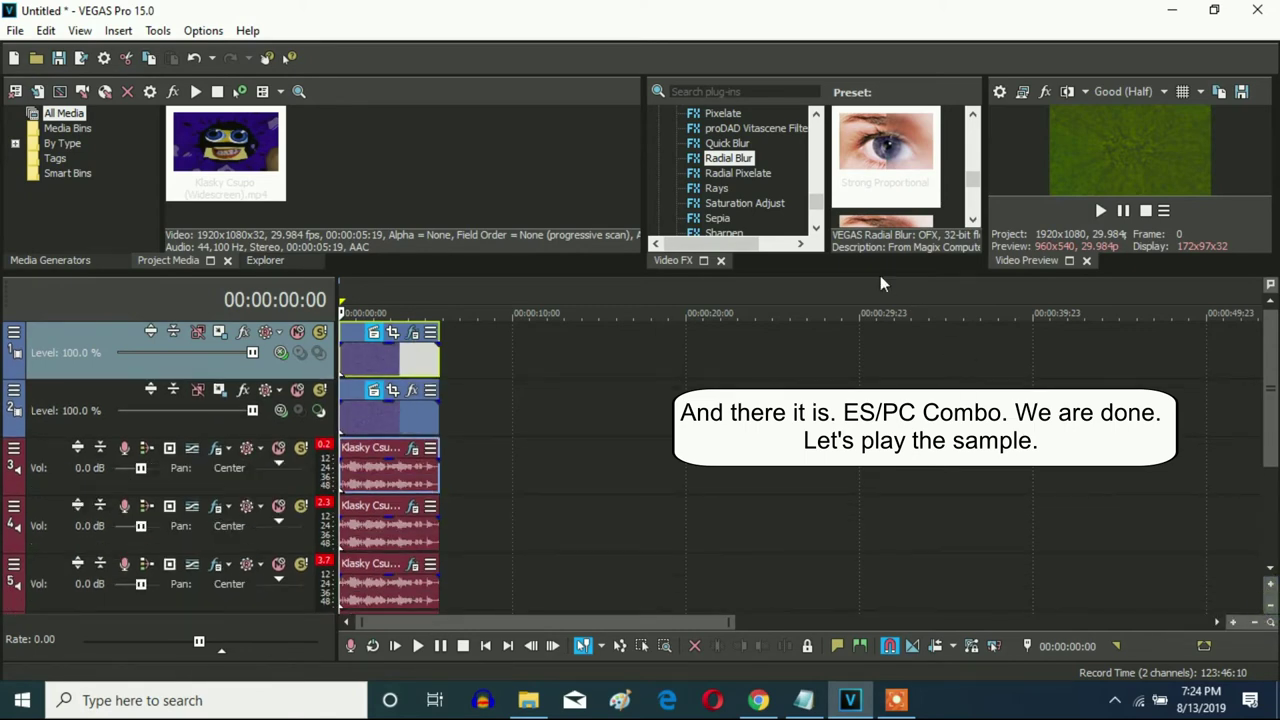
{"action": "left_click_drag", "start_coordinate": [881, 282], "coordinate": [881, 366]}
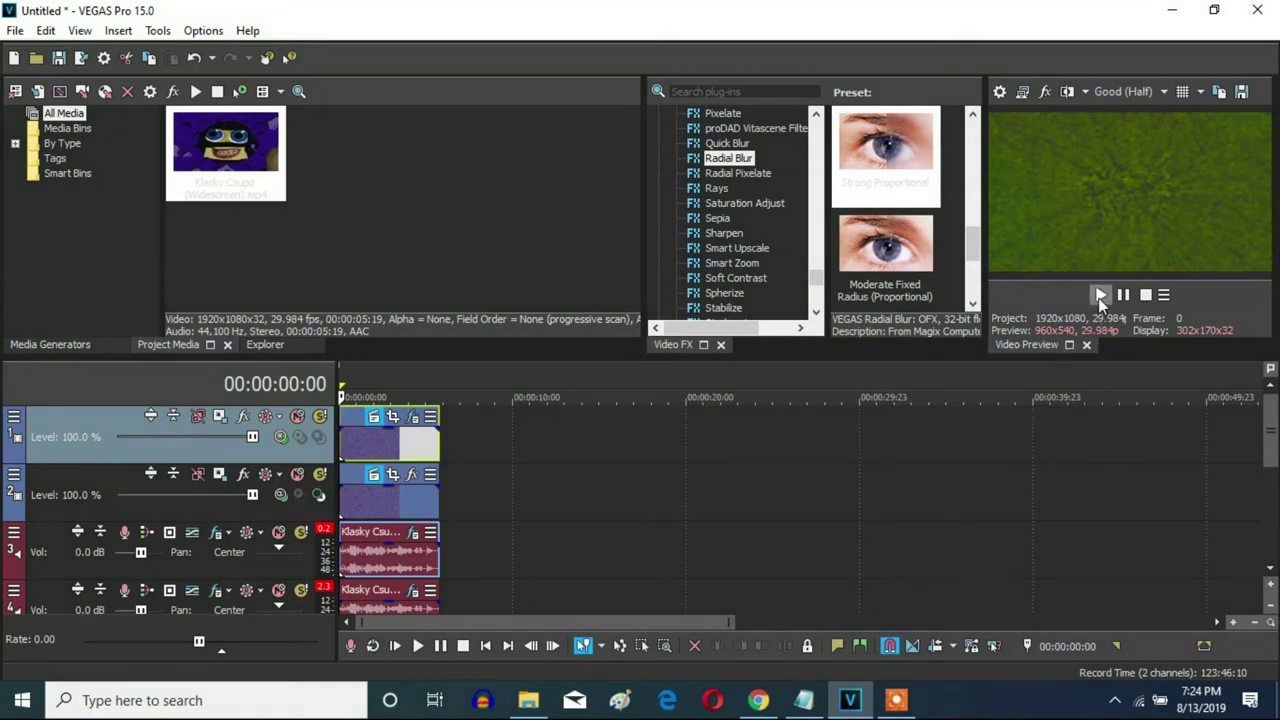
{"action": "left_click", "coordinate": [1099, 296]}
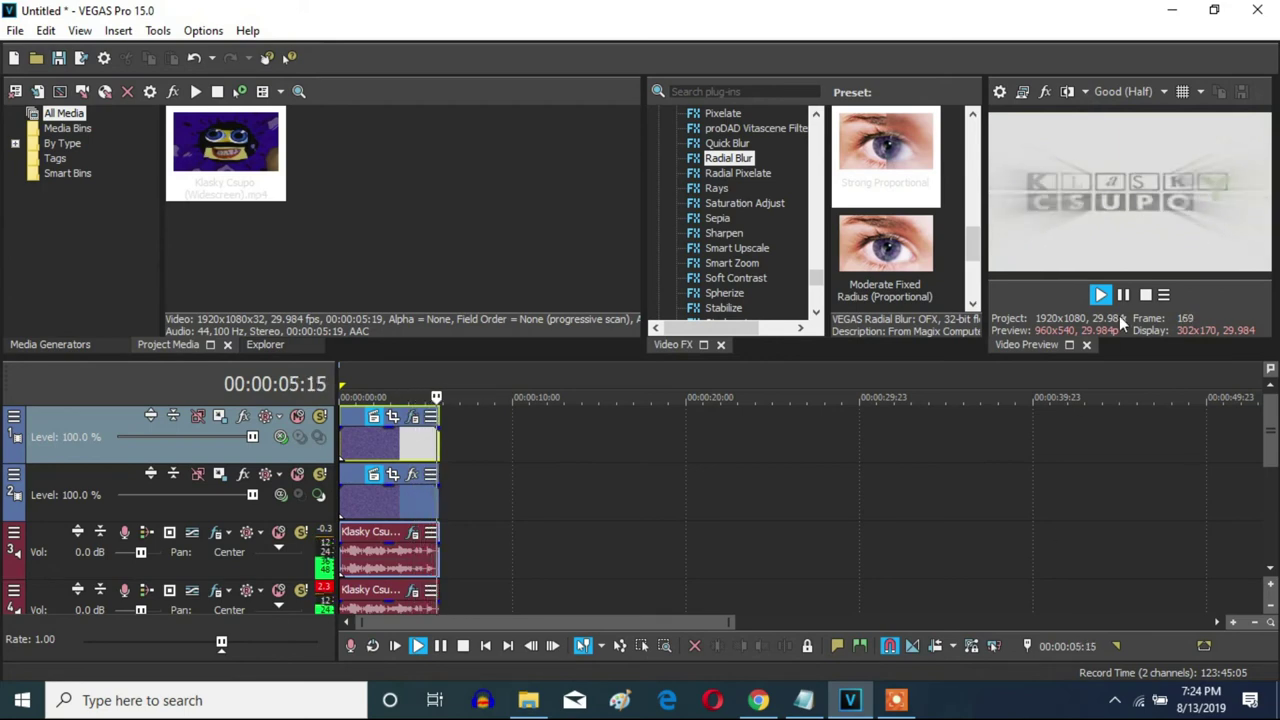
{"action": "left_click", "coordinate": [896, 700]}
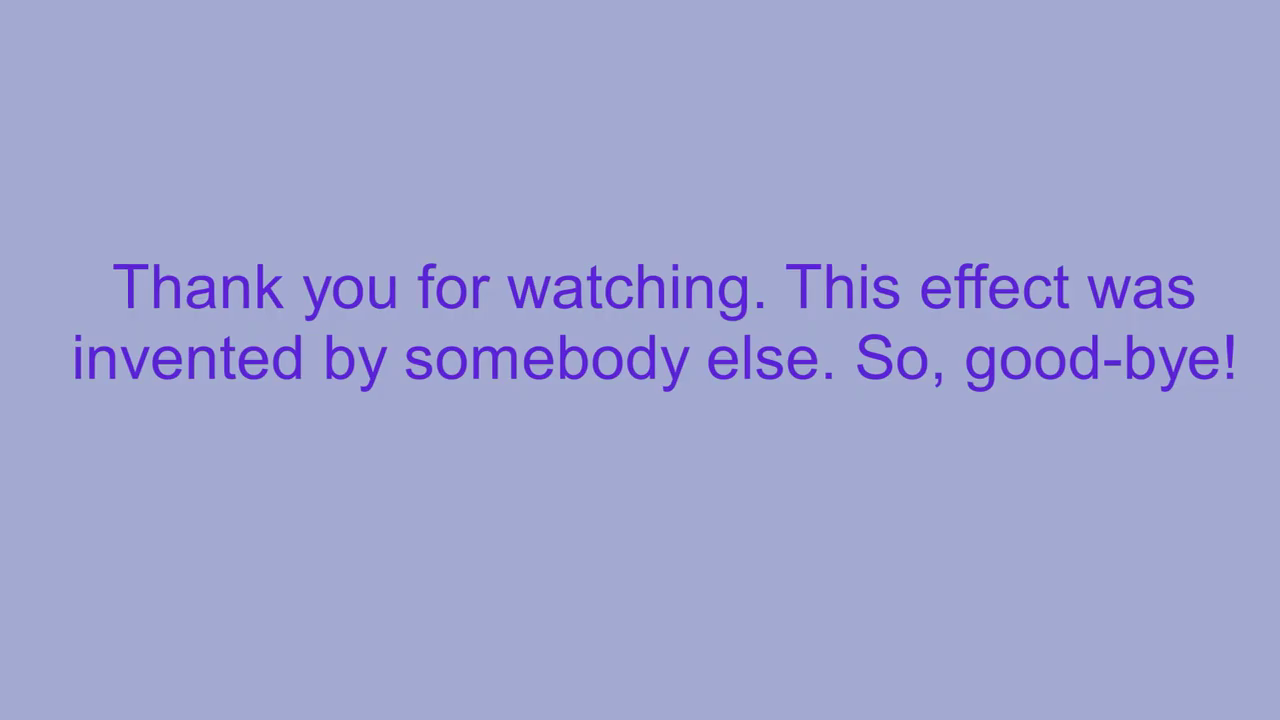